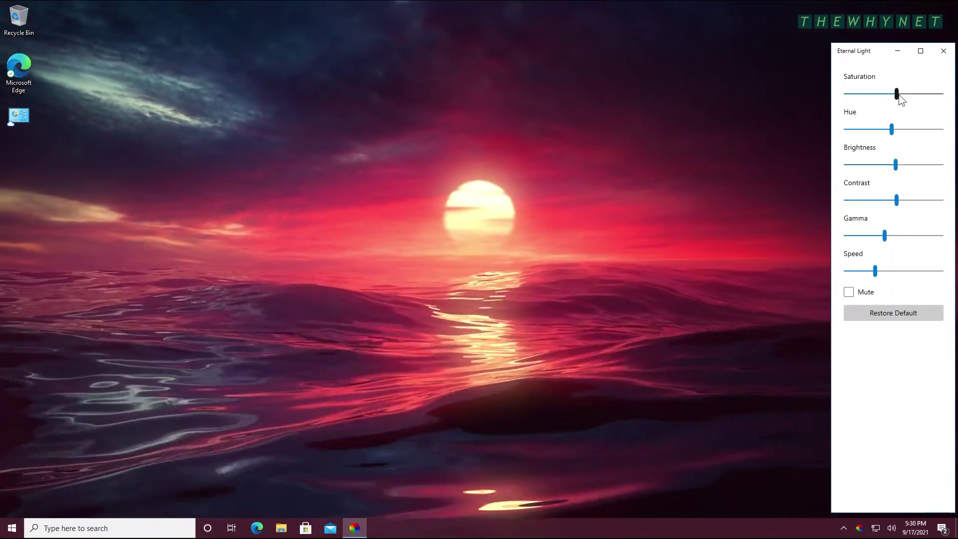
Raise the Eternal Light wallpaper's Saturation slider to 48.
drag(899, 94, 885, 139)
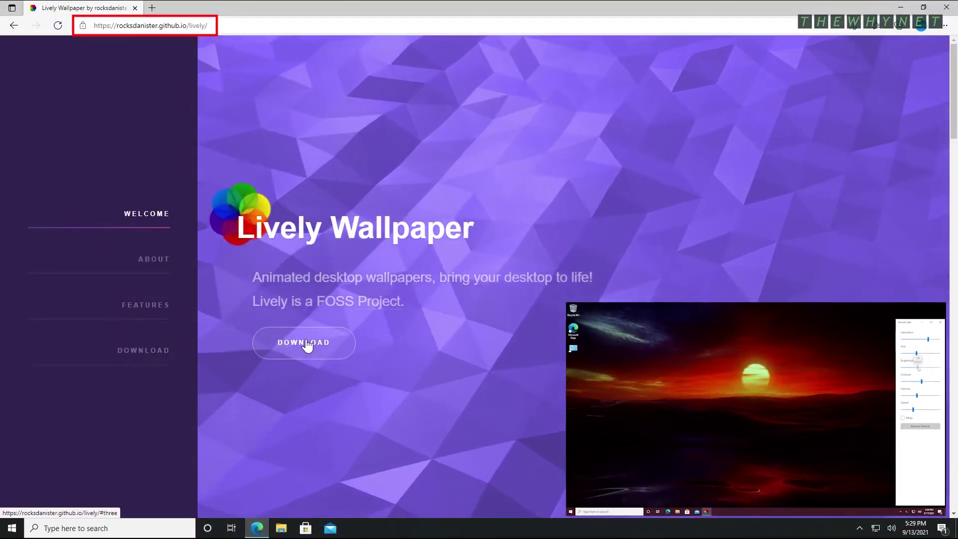
Download the Lively Wallpaper v1.7.0.4 installer (lively_setup_x86_full_v1704.exe) and run it.
click(304, 342)
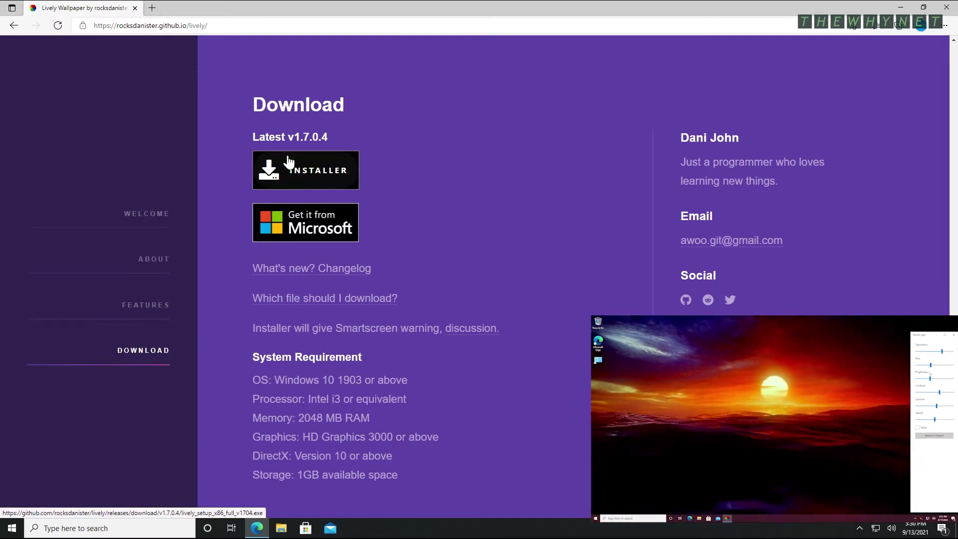
click(288, 162)
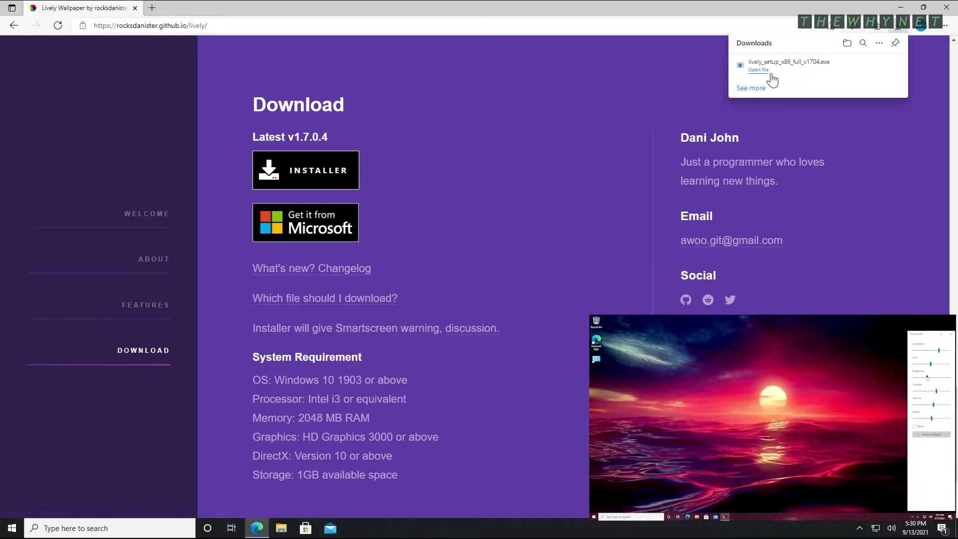
click(756, 71)
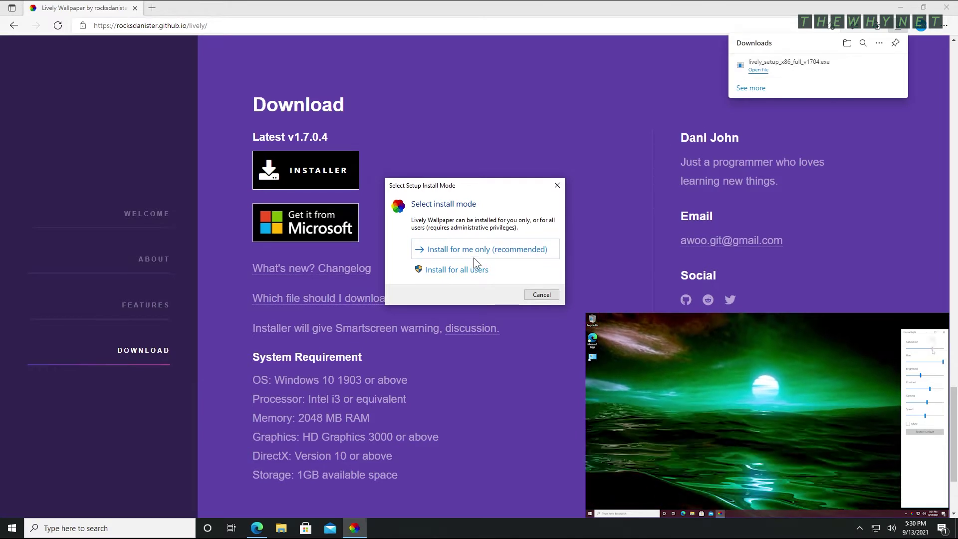
Choose an all-users install and confirm English as the setup language.
click(456, 270)
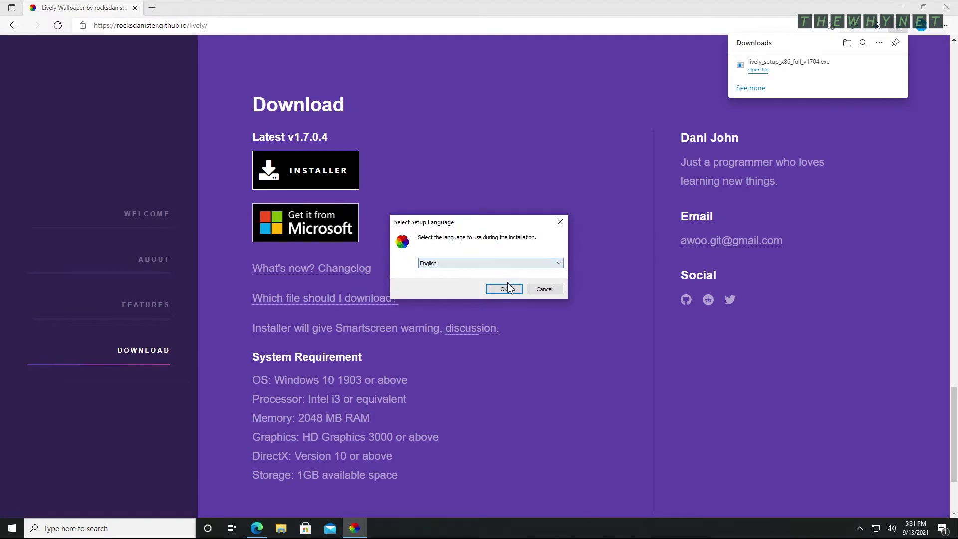
click(518, 290)
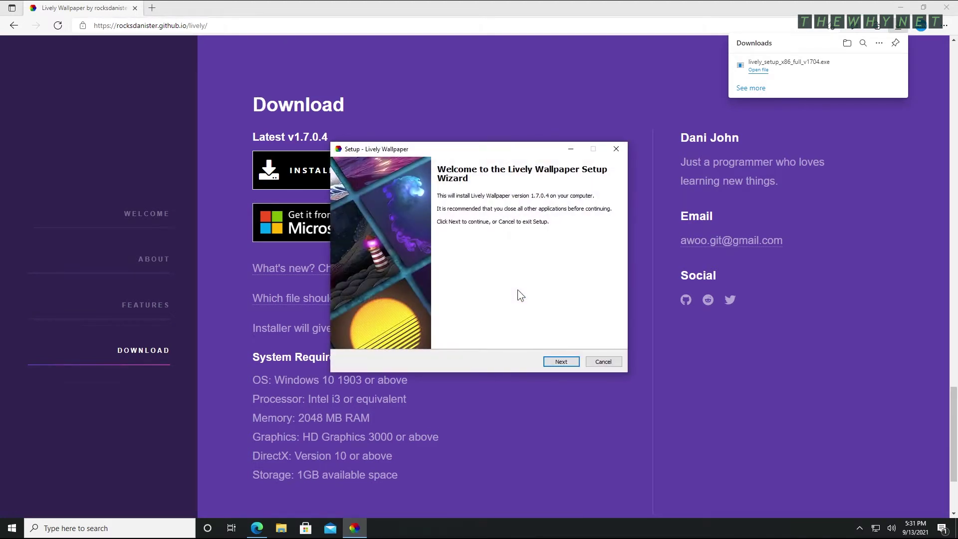
Install Lively 1.7.0.4 to the default folder with desktop shortcut and Windows startup, then launch it.
click(561, 361)
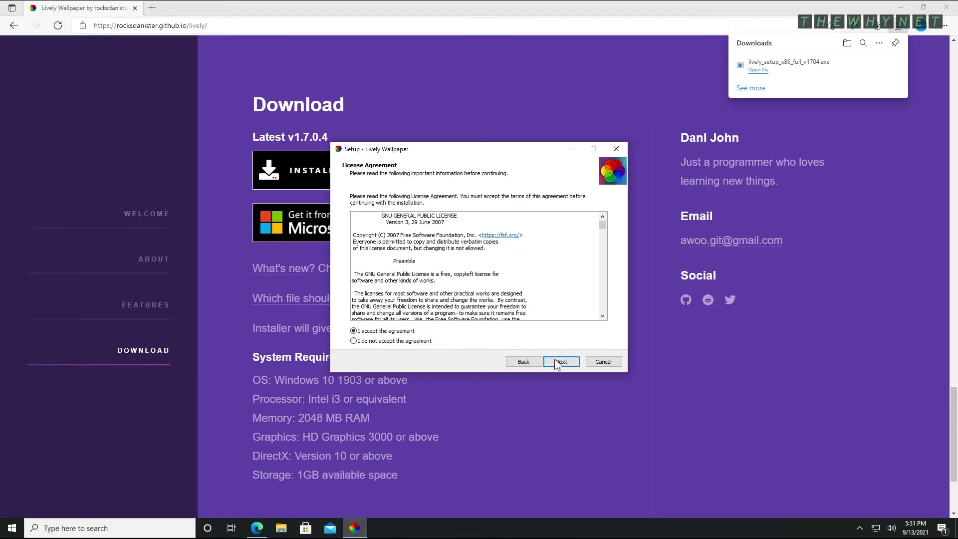
click(575, 367)
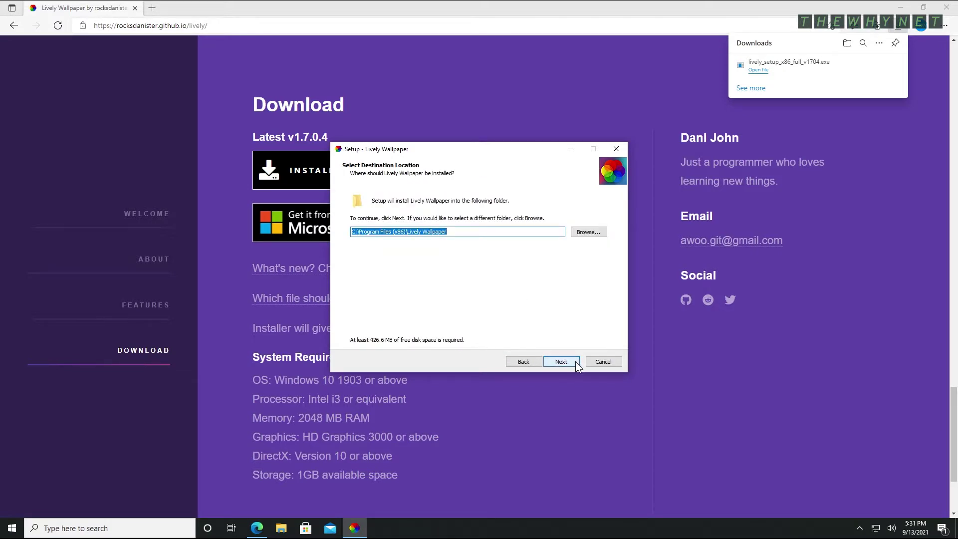
click(576, 366)
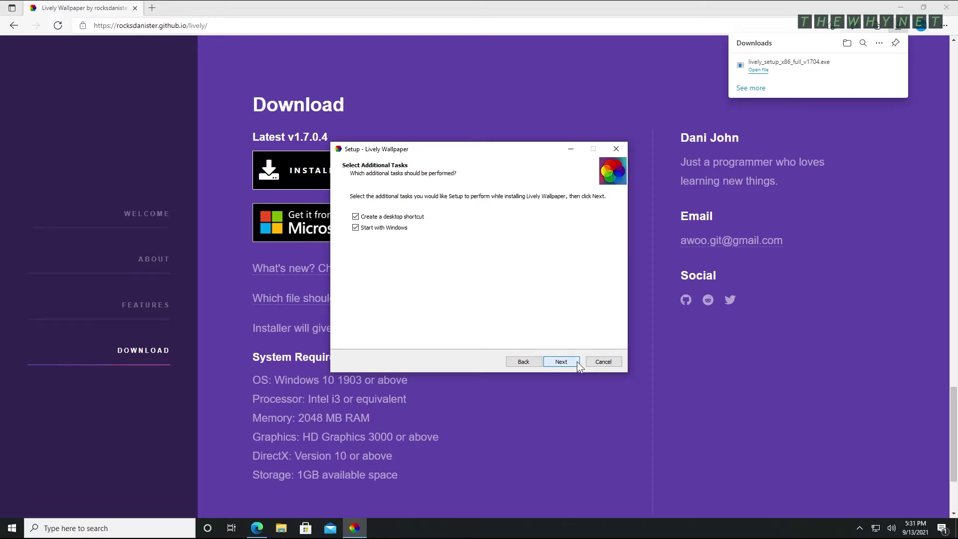
click(577, 361)
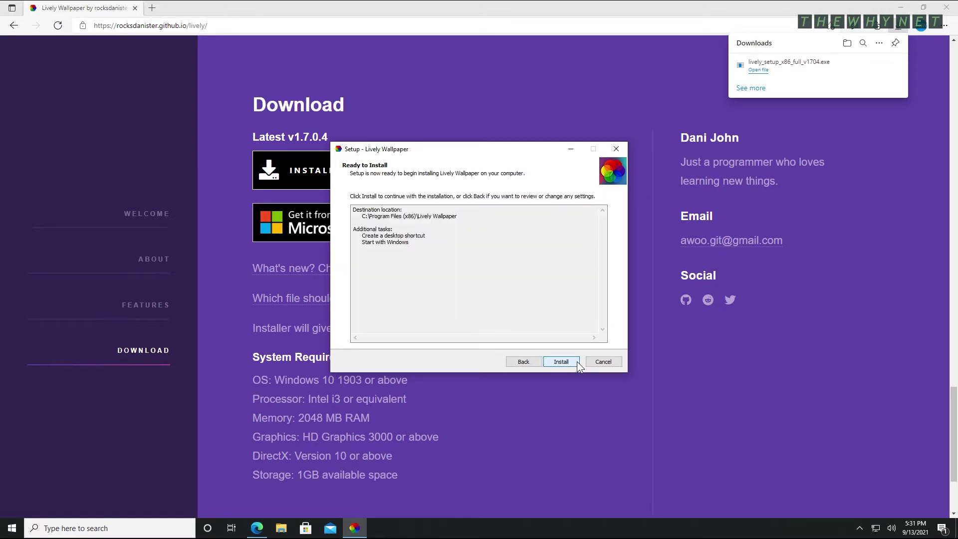
click(577, 361)
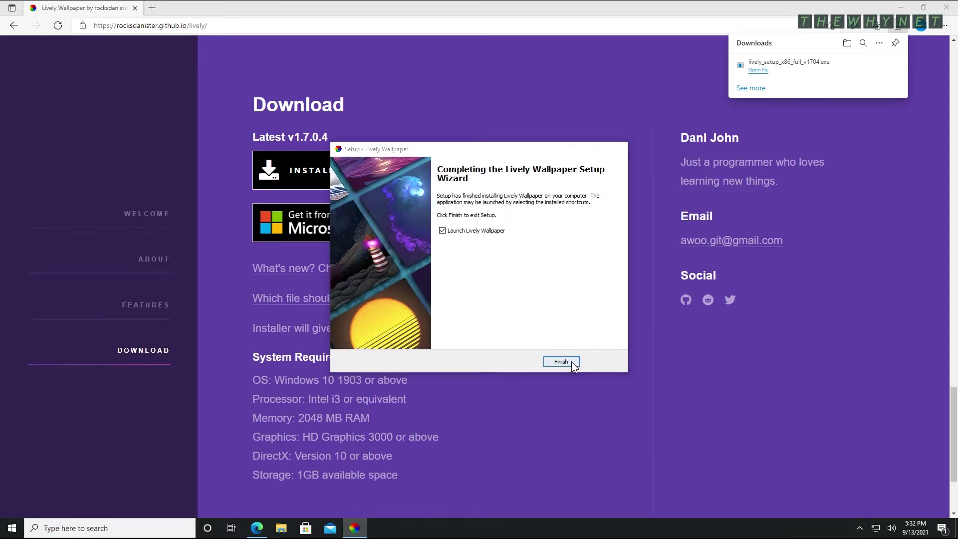
click(573, 363)
click(900, 8)
Finish Lively's first-run setup with Start with Windows, Normal interface and Wallpaper taskbar theme.
click(666, 412)
click(667, 413)
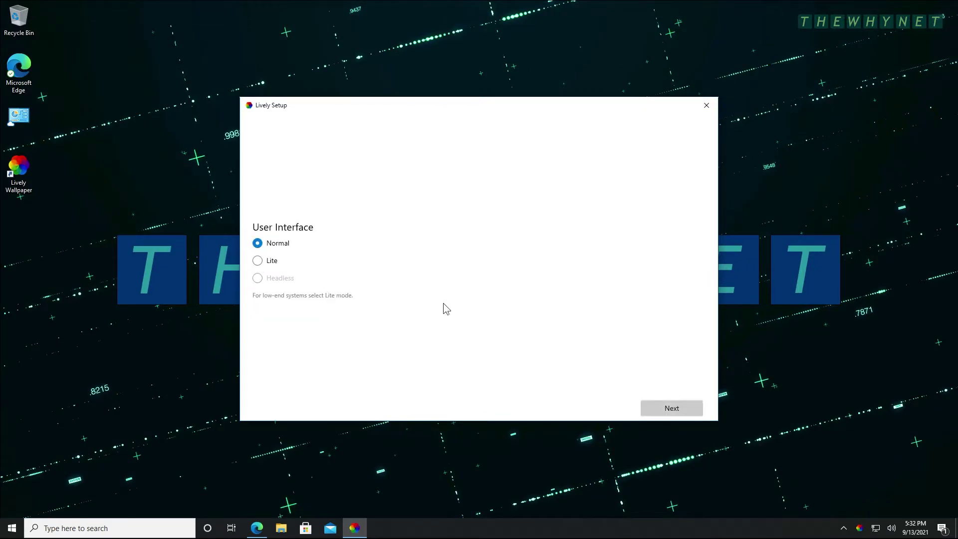
click(684, 413)
click(323, 264)
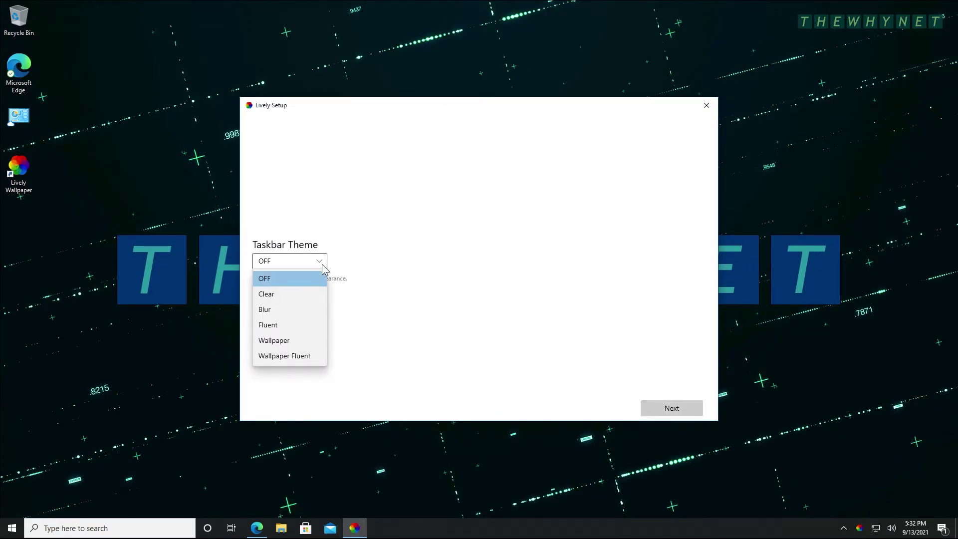
click(298, 342)
click(681, 412)
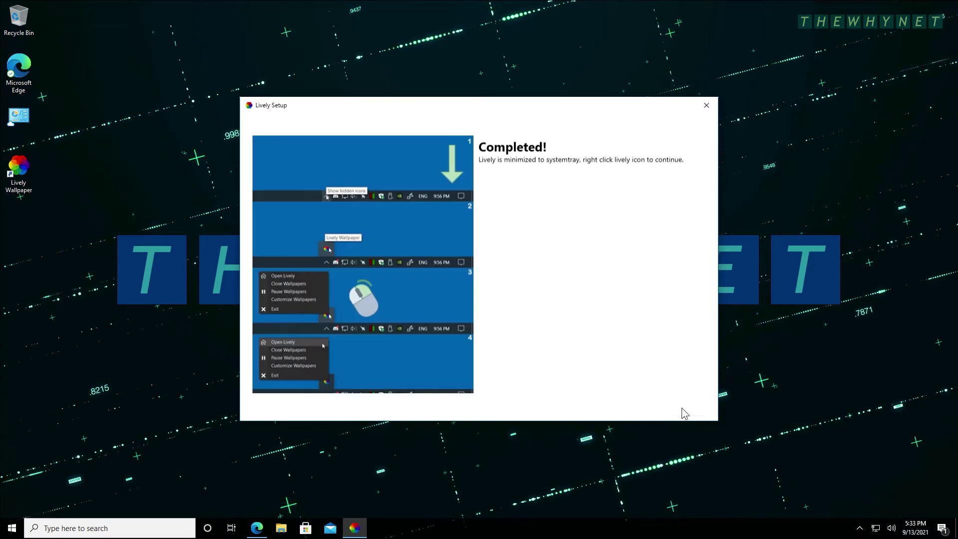
Open the library from the tray icon, apply Matrix Rain Customizable, and resize the window.
click(858, 529)
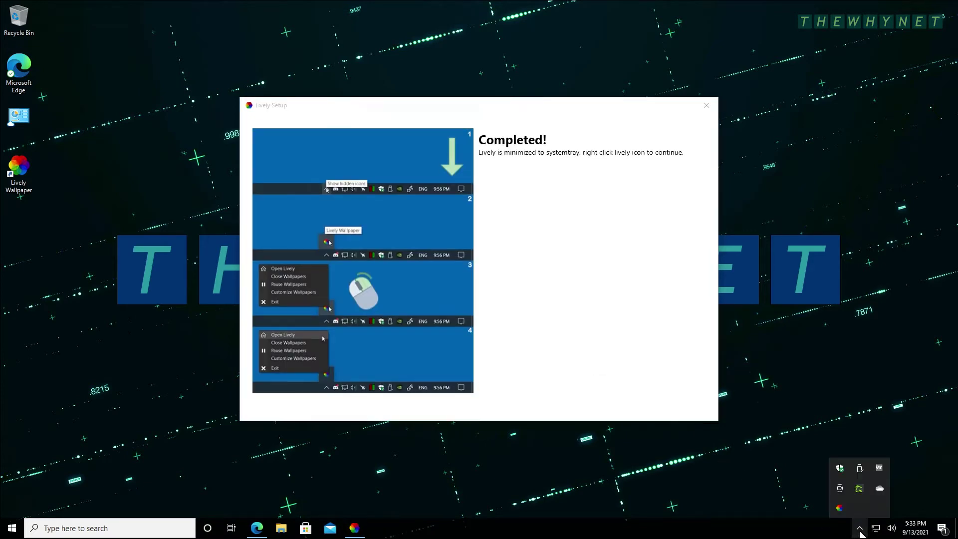
right_click(840, 509)
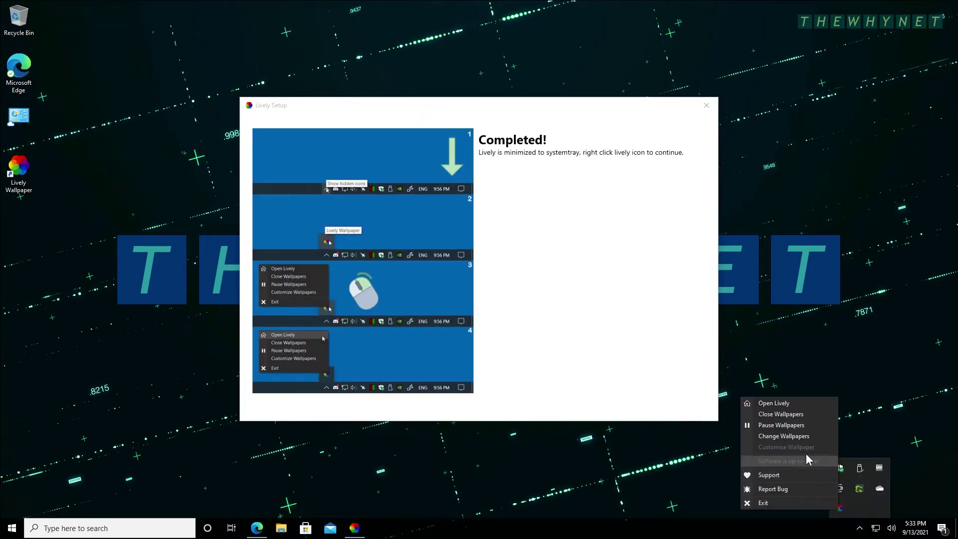
click(793, 403)
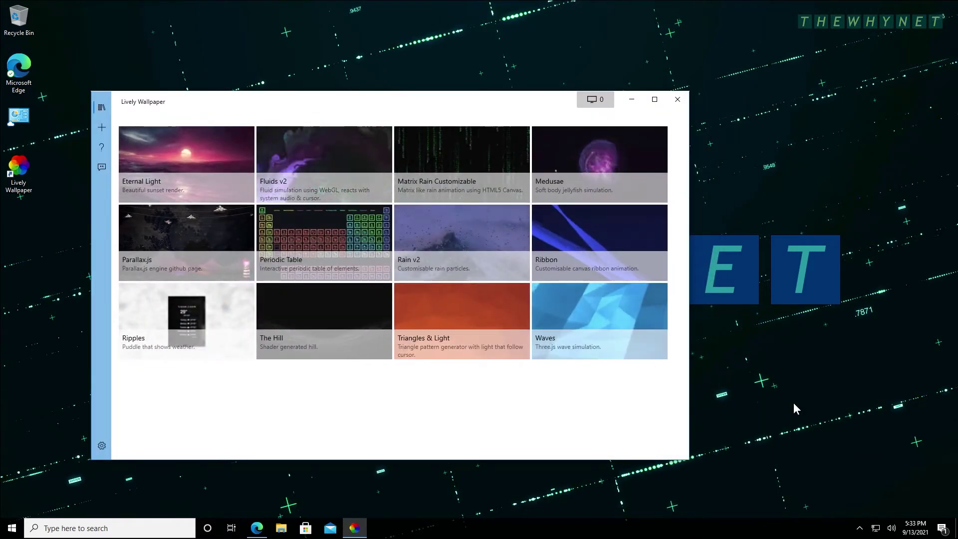
click(437, 149)
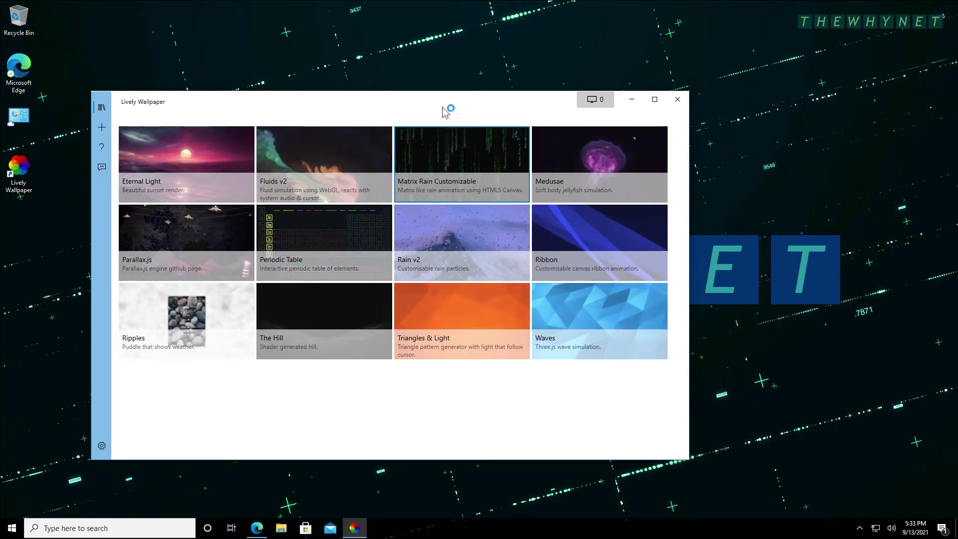
drag(448, 106, 449, 177)
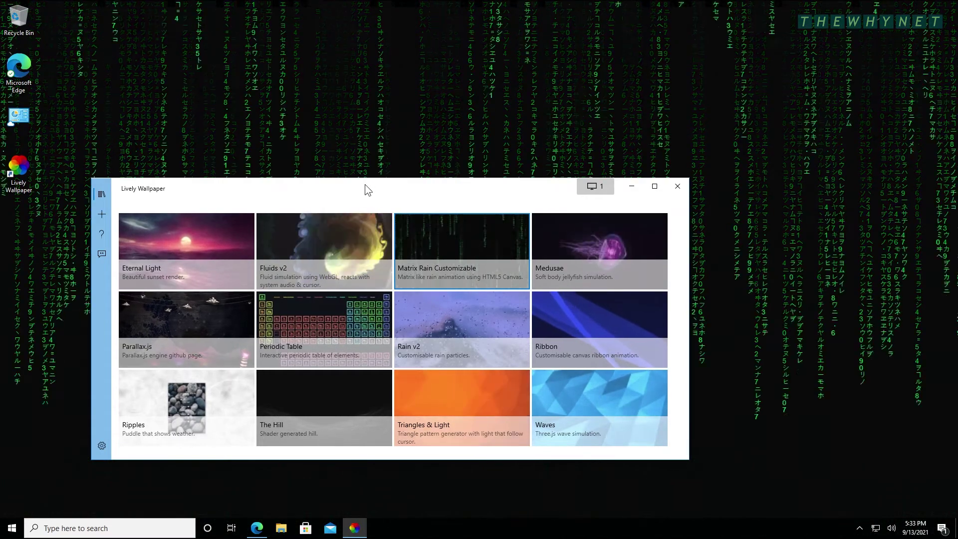
drag(364, 184, 617, 238)
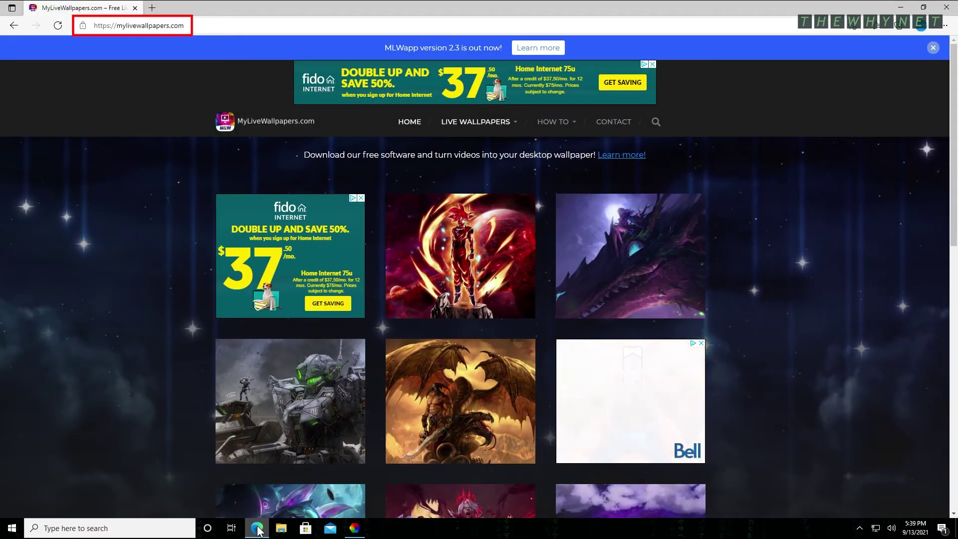
Download the 1920 x 1080 Dragon Ball Legends live wallpaper video from MyLiveWallpapers.
click(455, 243)
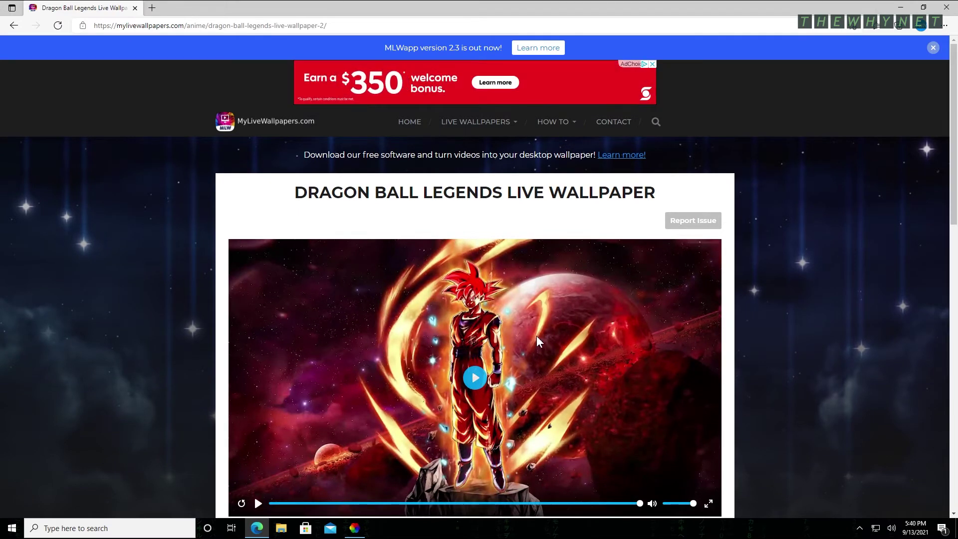
scroll(537, 336, down, 7)
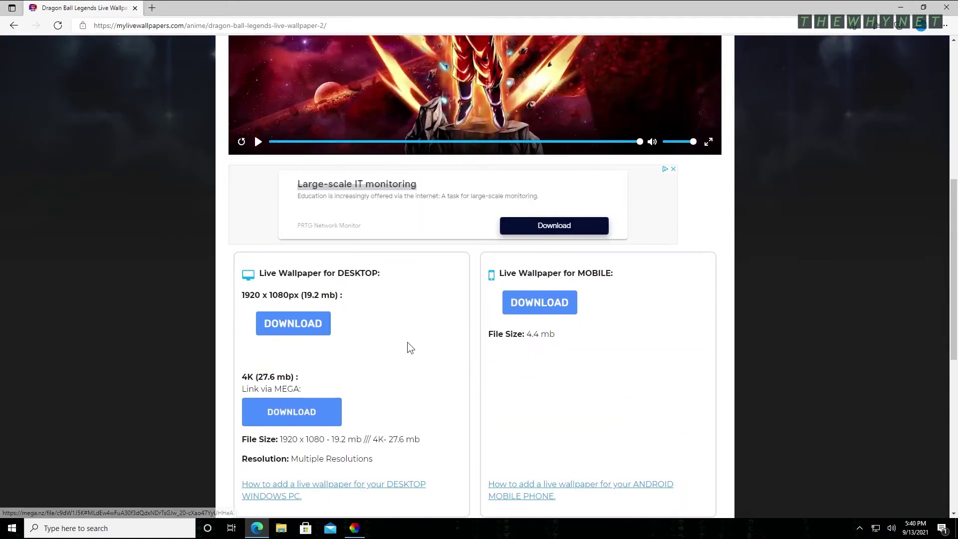
click(287, 319)
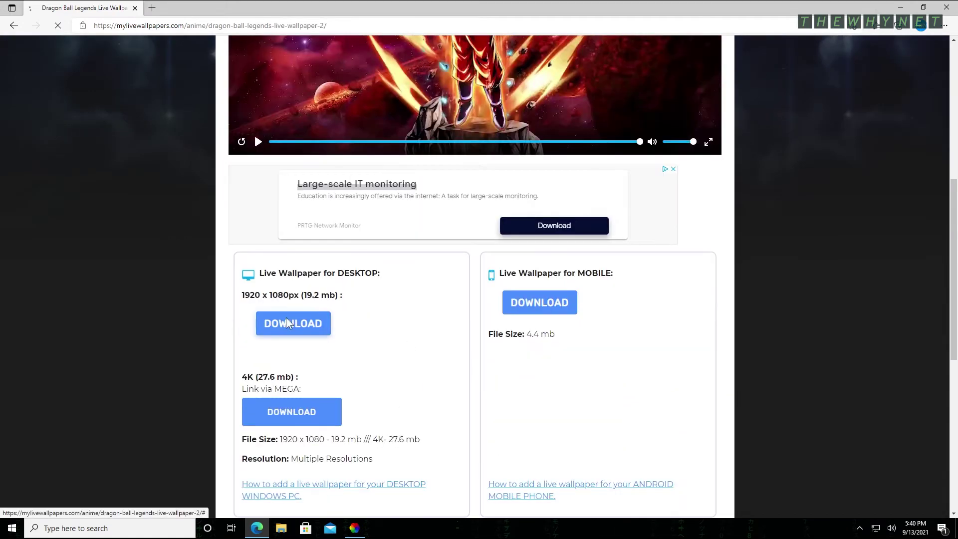
click(900, 7)
Add the Dragon Ball Legends MP4 from Downloads to the Lively library as the wallpaper.
click(355, 528)
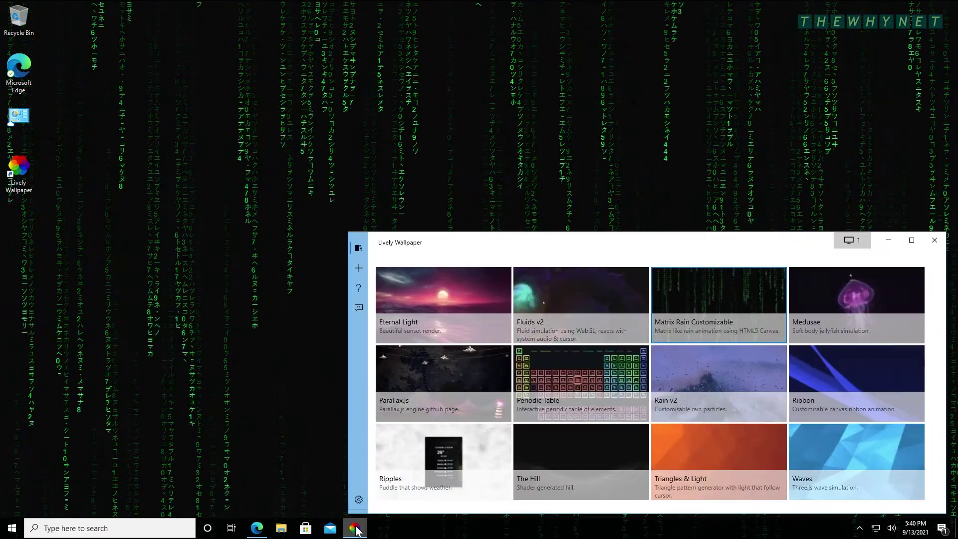
click(361, 265)
click(432, 444)
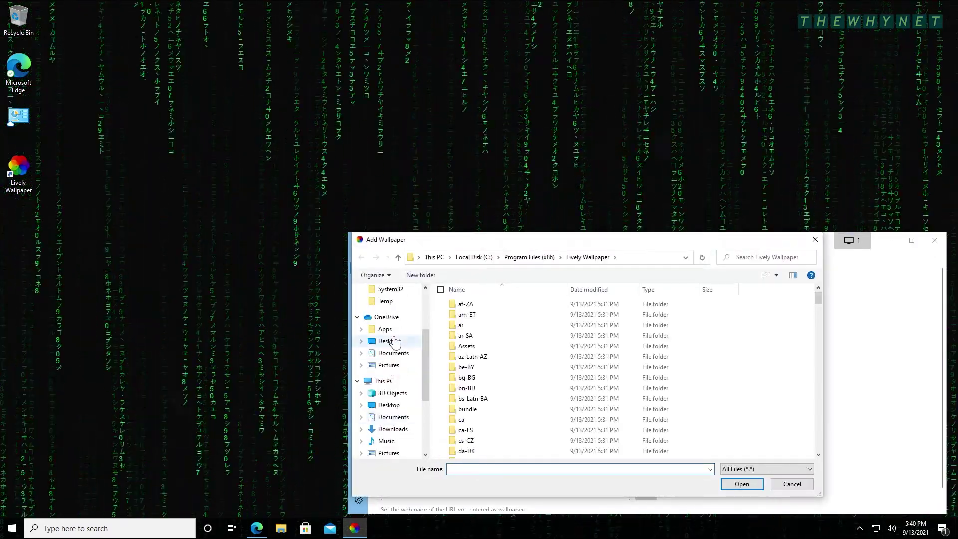
scroll(394, 341, up, 3)
click(392, 321)
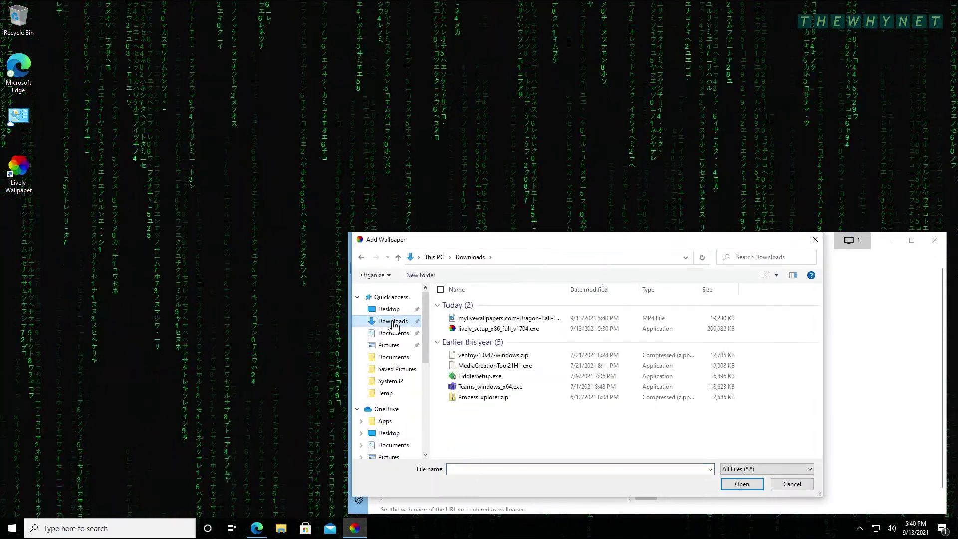
click(456, 319)
click(740, 483)
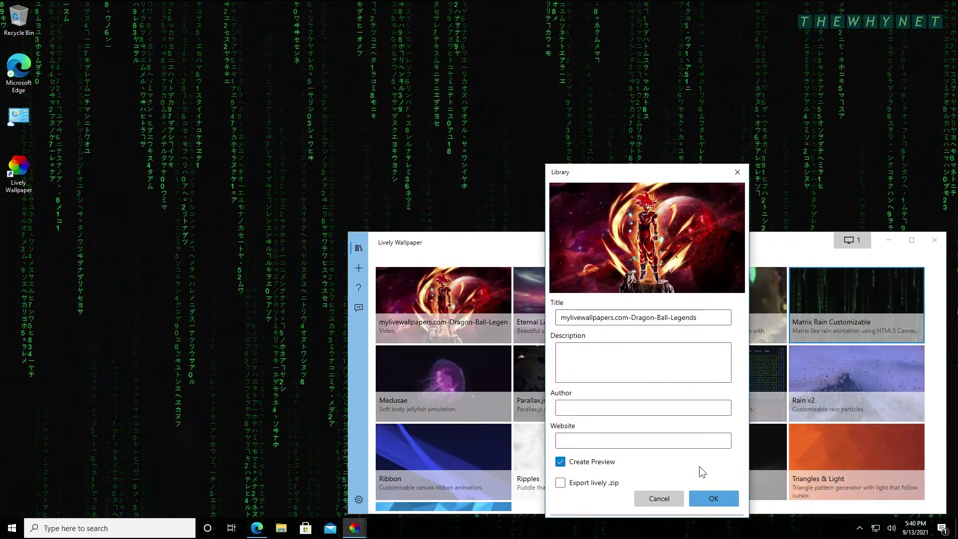
click(720, 497)
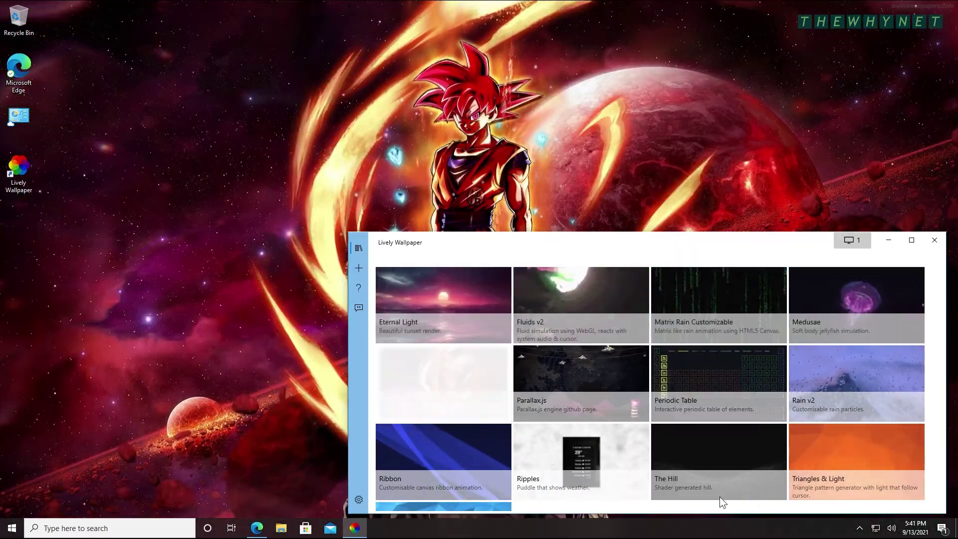
Open the General settings and browse the Language list, keeping English(en).
click(893, 240)
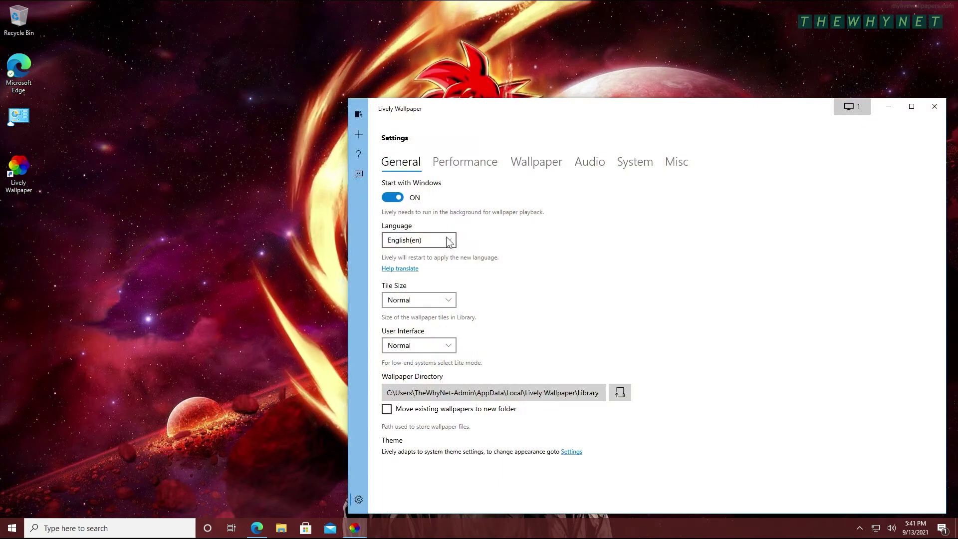
click(447, 239)
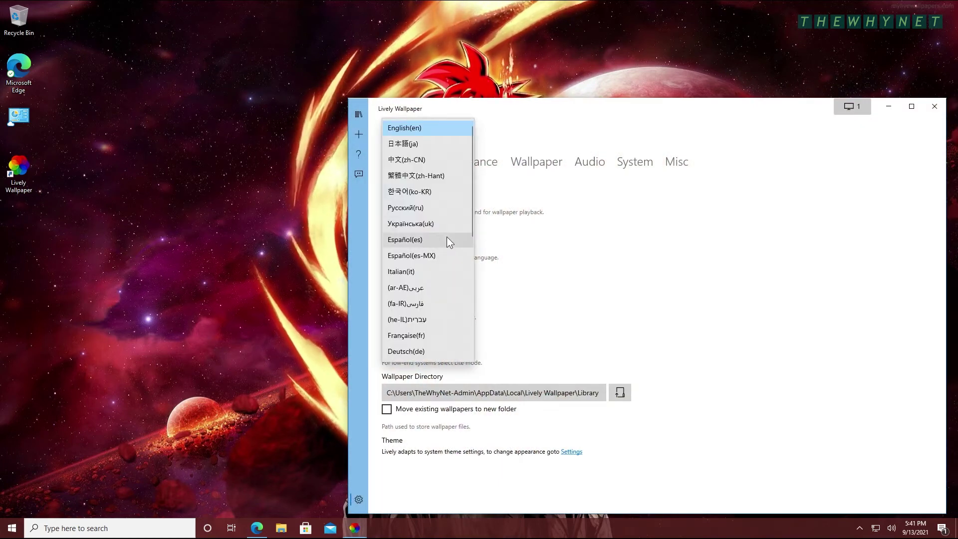
scroll(447, 239, down, 8)
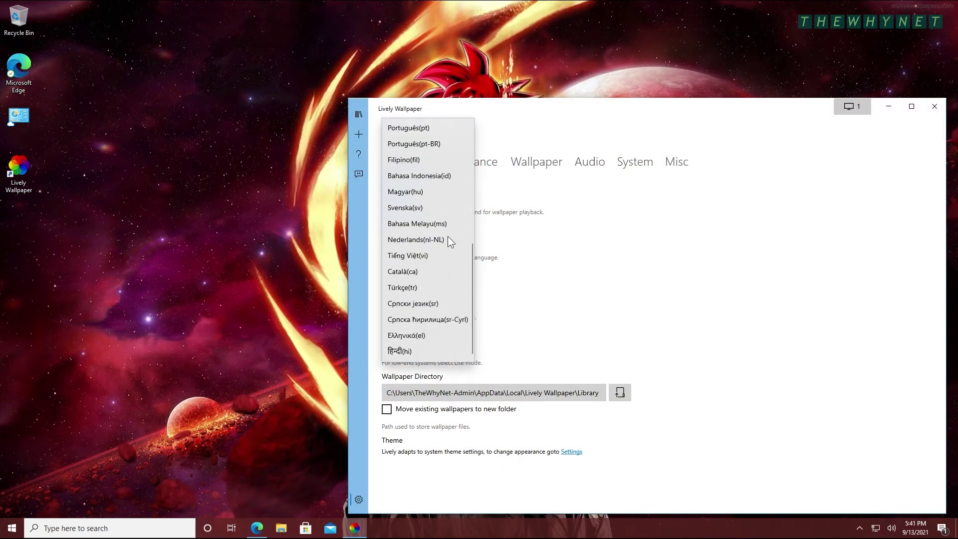
scroll(447, 236, up, 8)
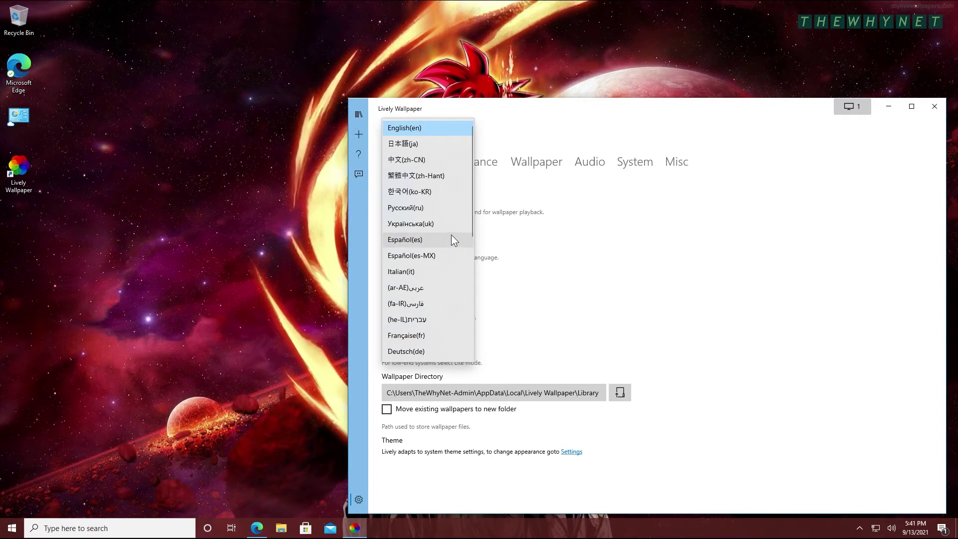
click(705, 255)
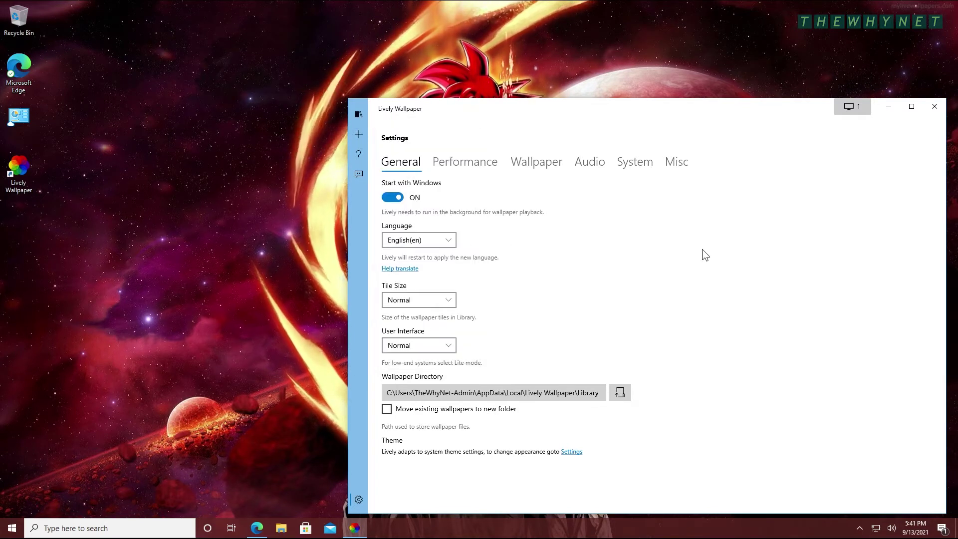